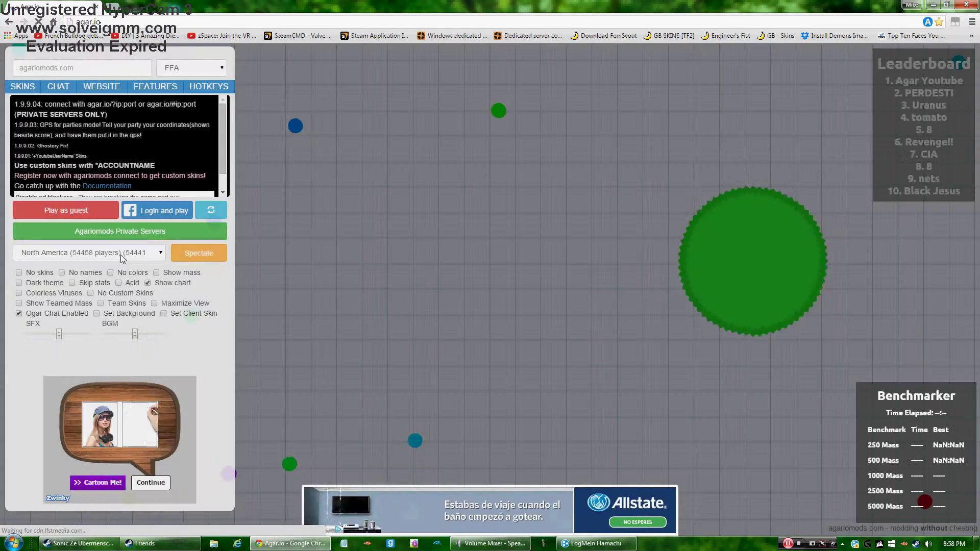
# Switch the game region to South America, then back to North America
pyautogui.click(120, 253)
pyautogui.click(92, 280)
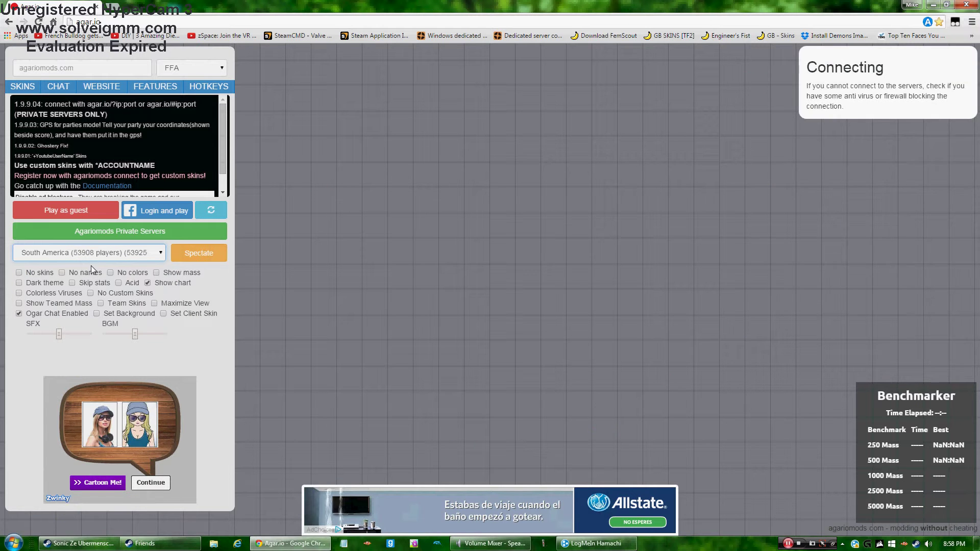
pyautogui.click(92, 253)
pyautogui.click(89, 277)
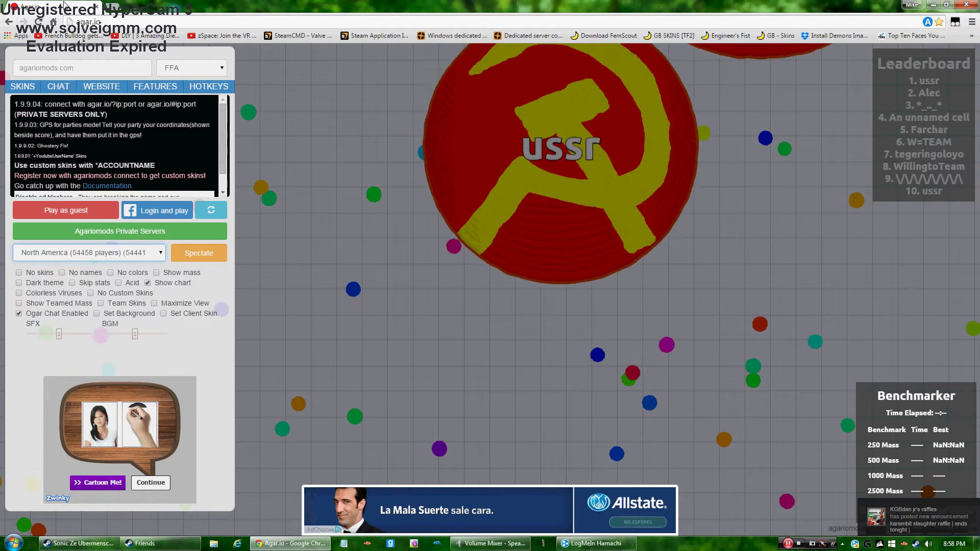
# Open a new tab, then close the Agar.io tab and confirm leaving the page
pyautogui.click(109, 6)
pyautogui.click(96, 9)
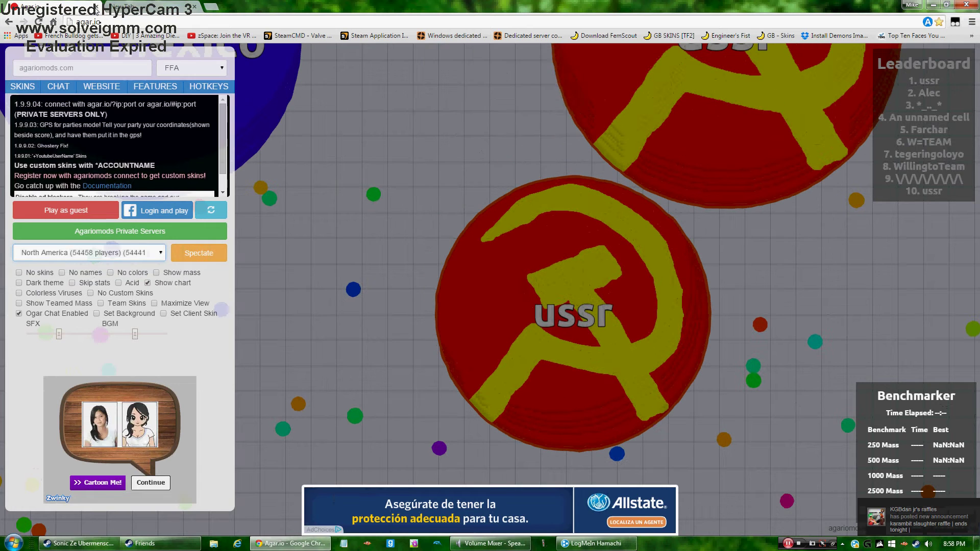
pyautogui.click(96, 8)
pyautogui.click(470, 106)
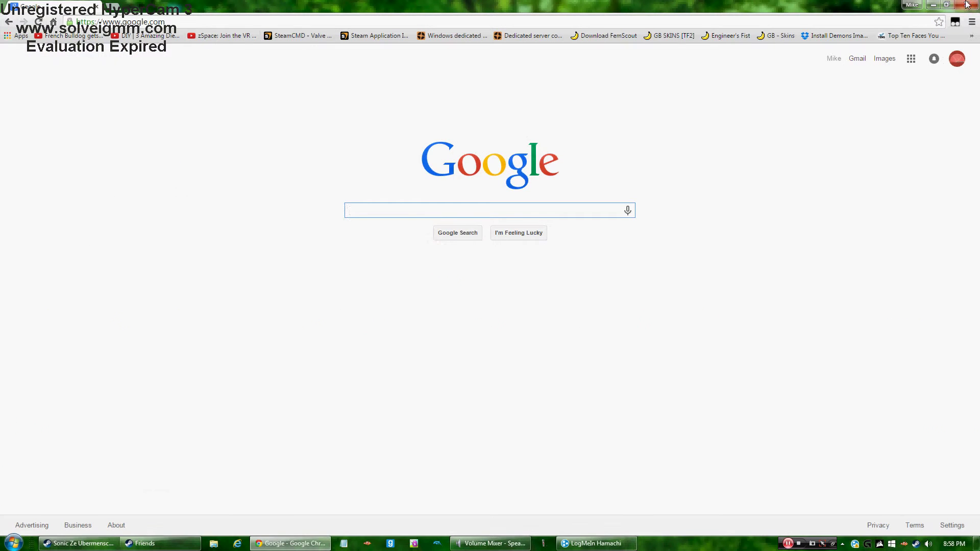
# Go to Chrome's Extensions page through the main menu
pyautogui.click(972, 35)
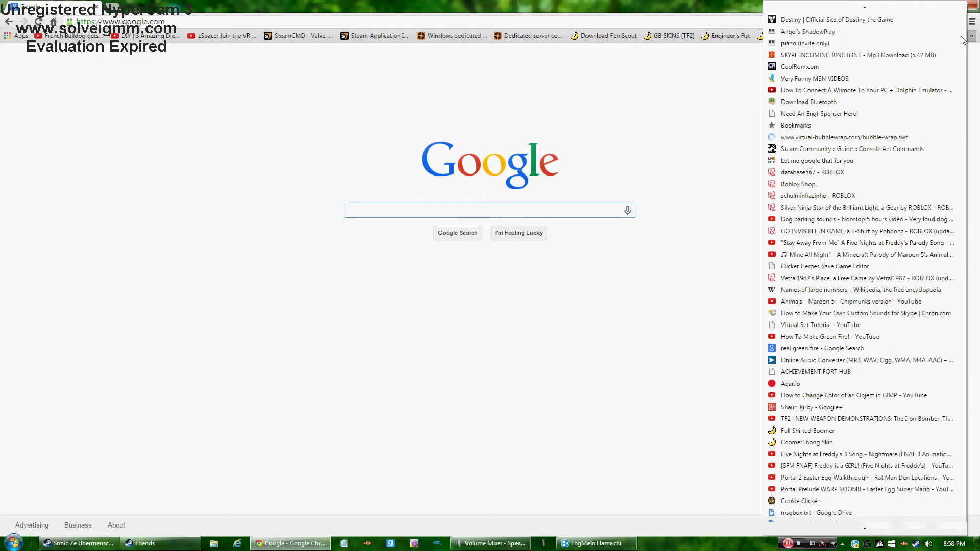
pyautogui.click(972, 22)
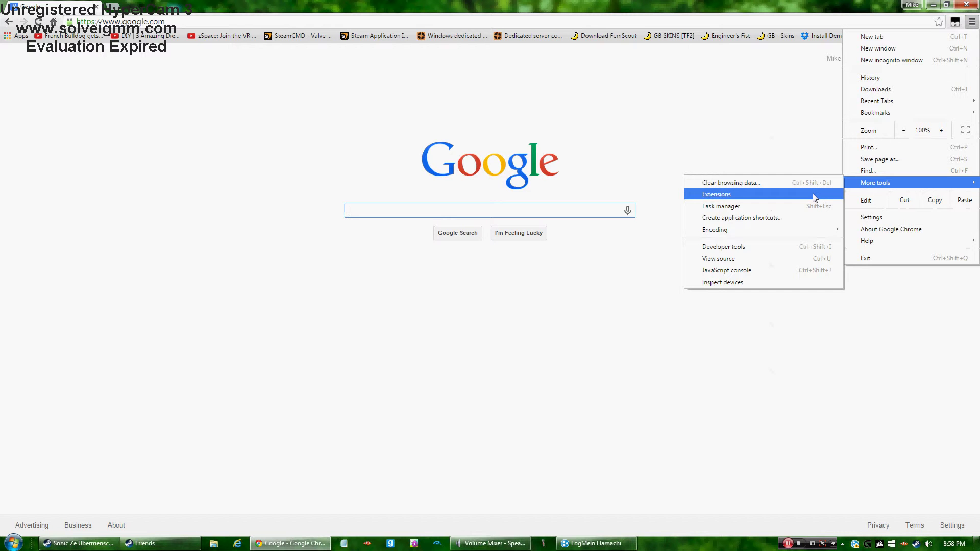
pyautogui.click(813, 195)
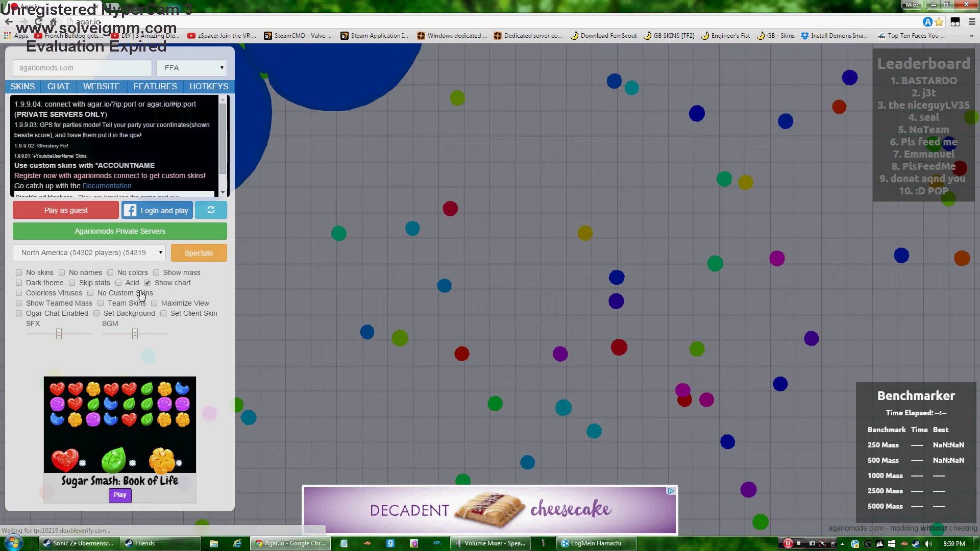
# Turn Acid mode on and off again, keeping North America as the region
pyautogui.click(133, 284)
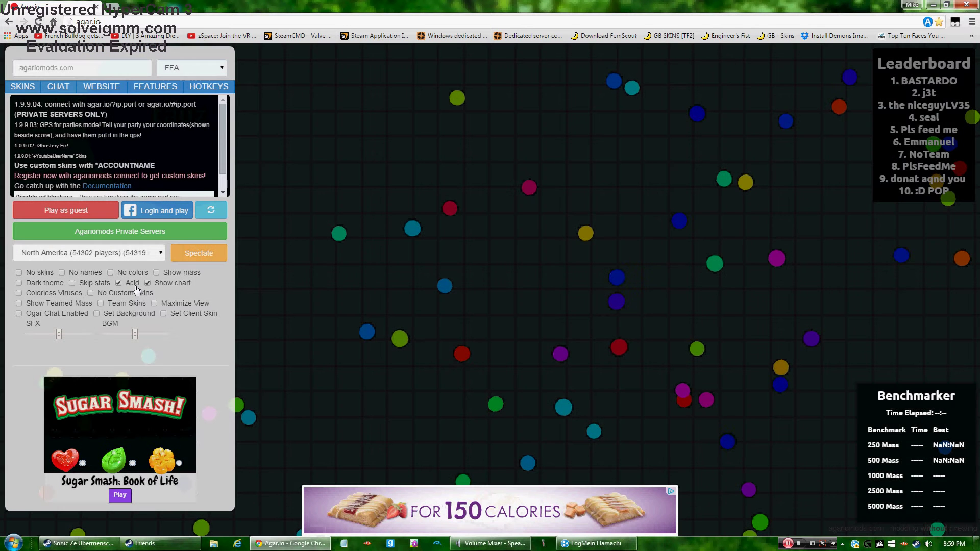
pyautogui.click(134, 285)
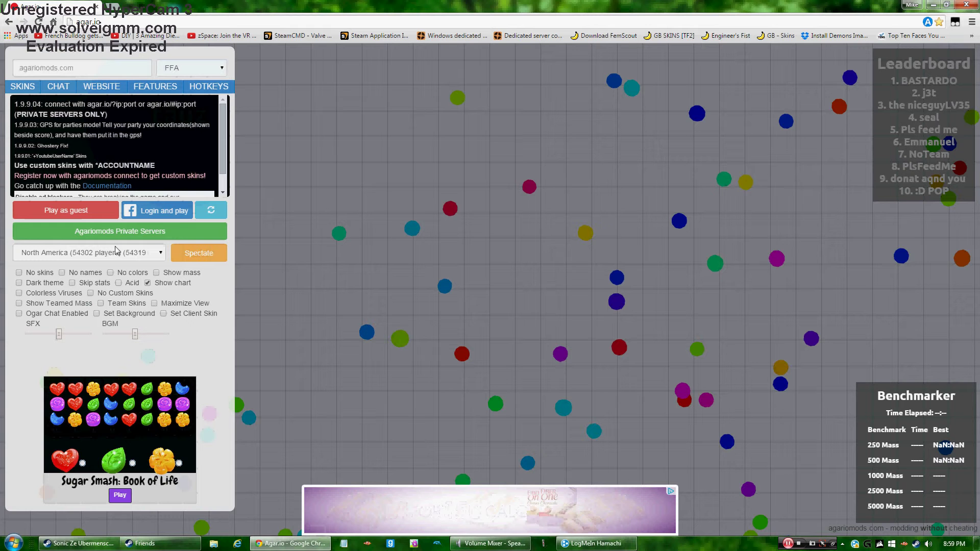
pyautogui.click(60, 253)
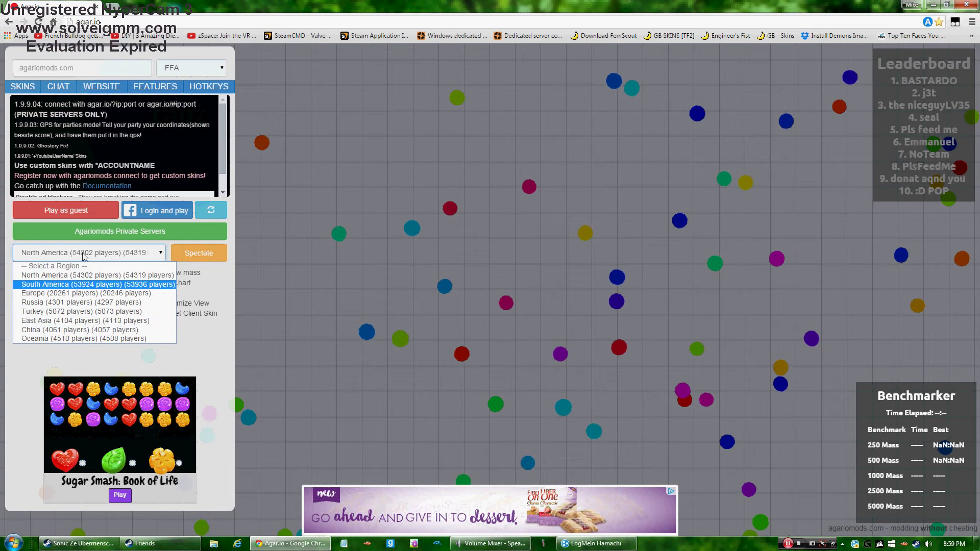
pyautogui.click(78, 236)
# Open and close the Ogar private server browser, then reconnect to North America
pyautogui.click(78, 235)
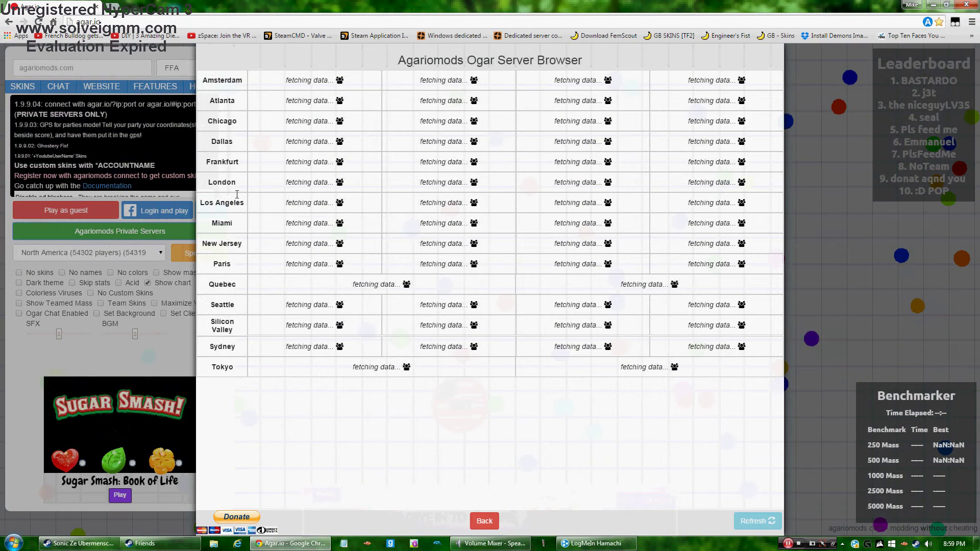
pyautogui.click(373, 114)
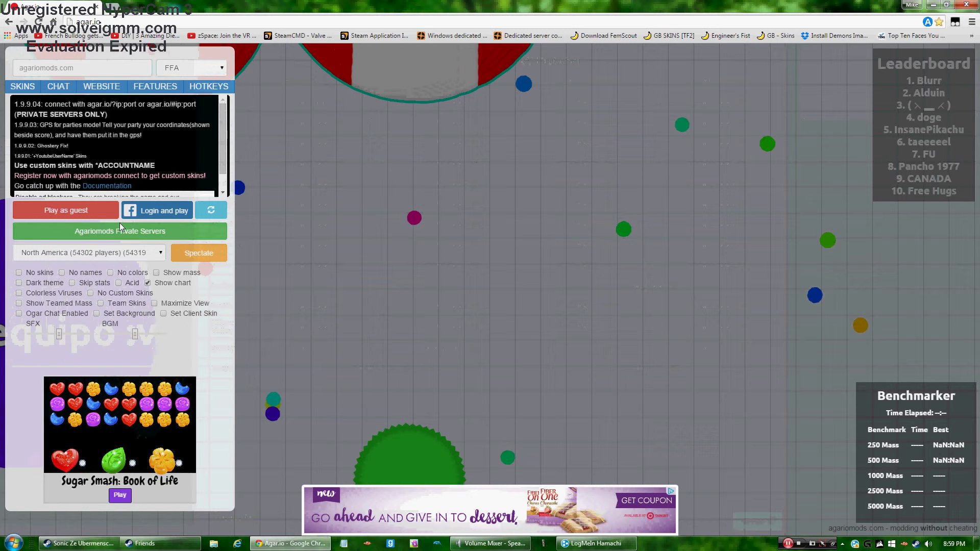
pyautogui.click(87, 252)
pyautogui.click(81, 276)
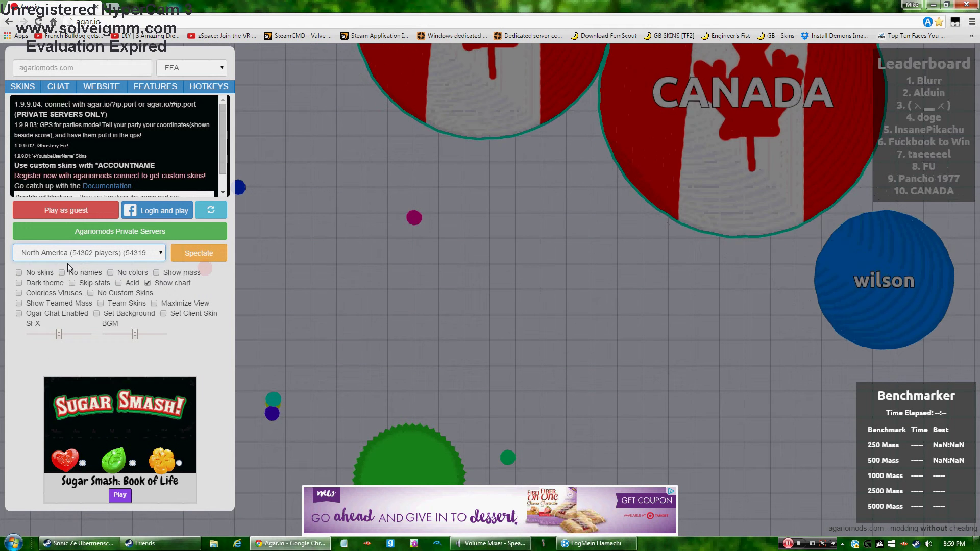
# Switch the game region to Europe, then Oceania, then back to North America
pyautogui.click(104, 253)
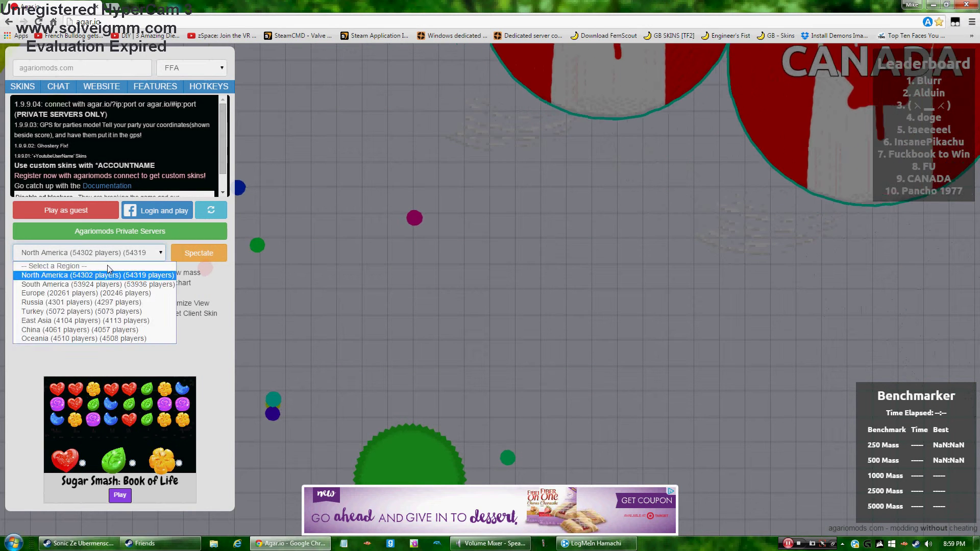
pyautogui.click(97, 254)
pyautogui.click(97, 254)
pyautogui.click(92, 302)
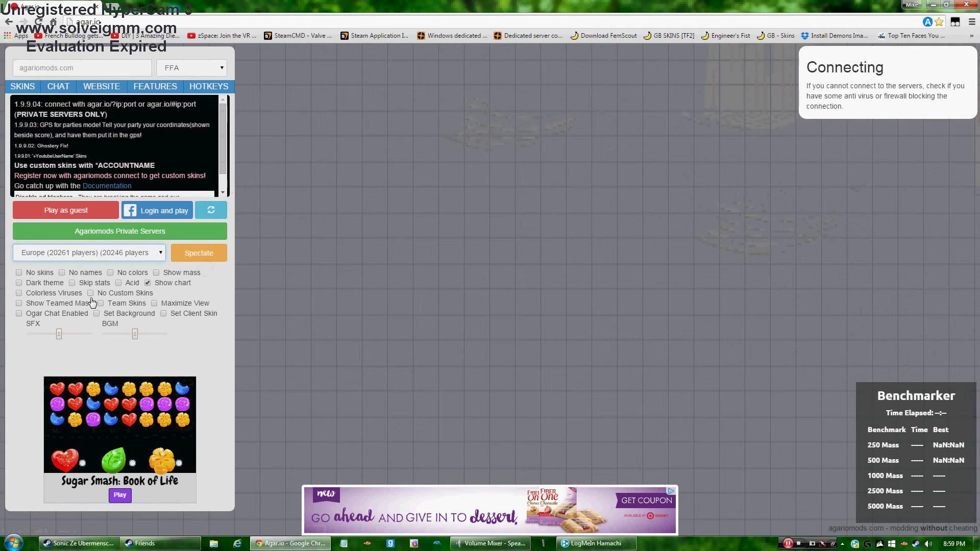
pyautogui.click(77, 253)
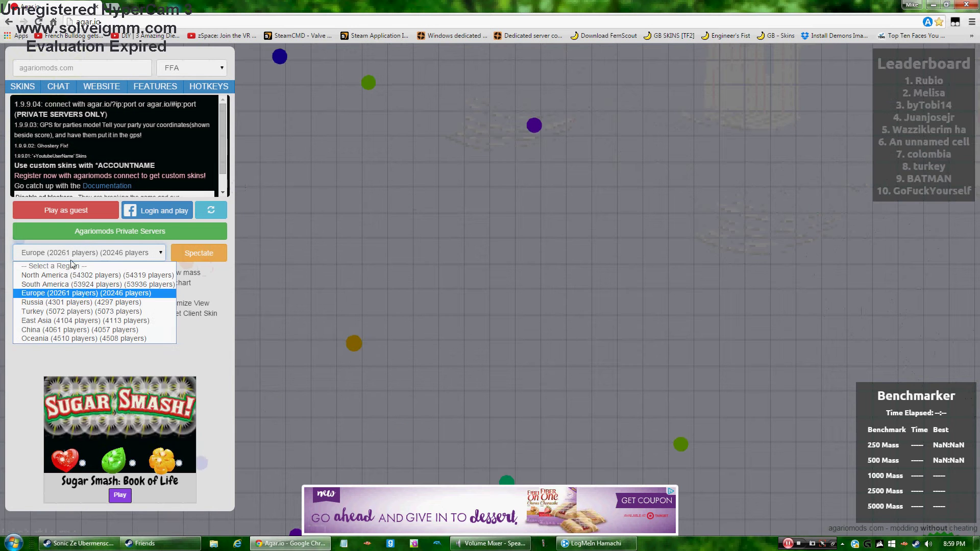
pyautogui.click(104, 338)
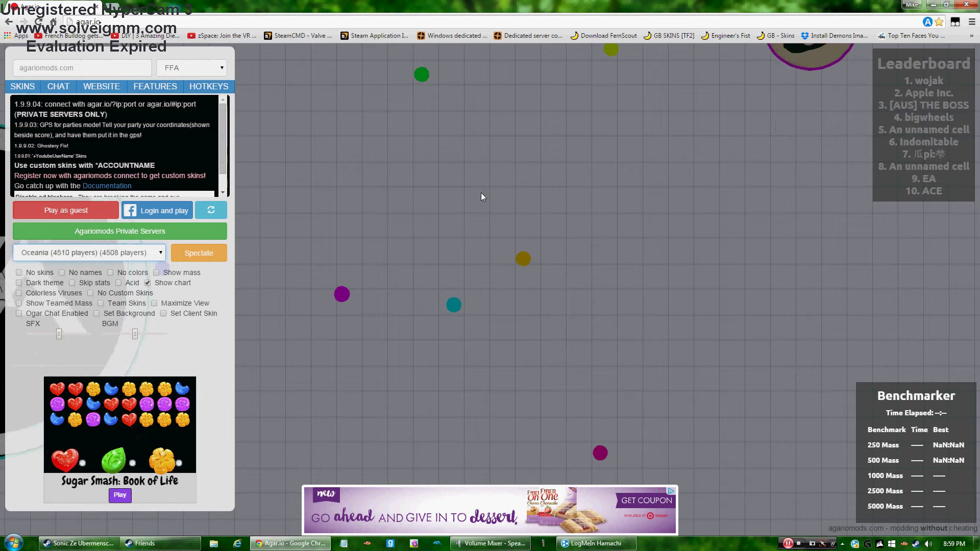
pyautogui.click(43, 254)
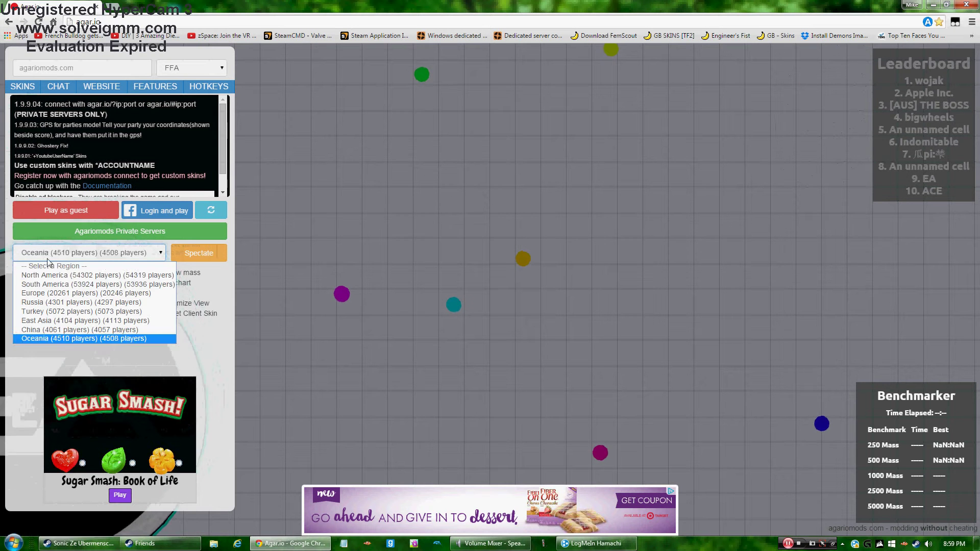
pyautogui.click(54, 273)
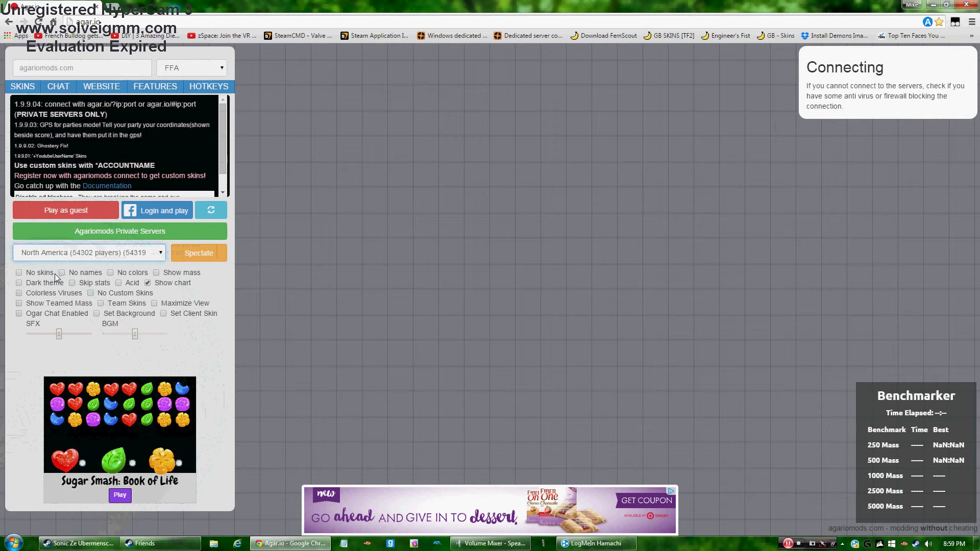
# Toggle No Custom Skins and Acid, and turn on the Dark theme
pyautogui.click(132, 295)
pyautogui.click(133, 297)
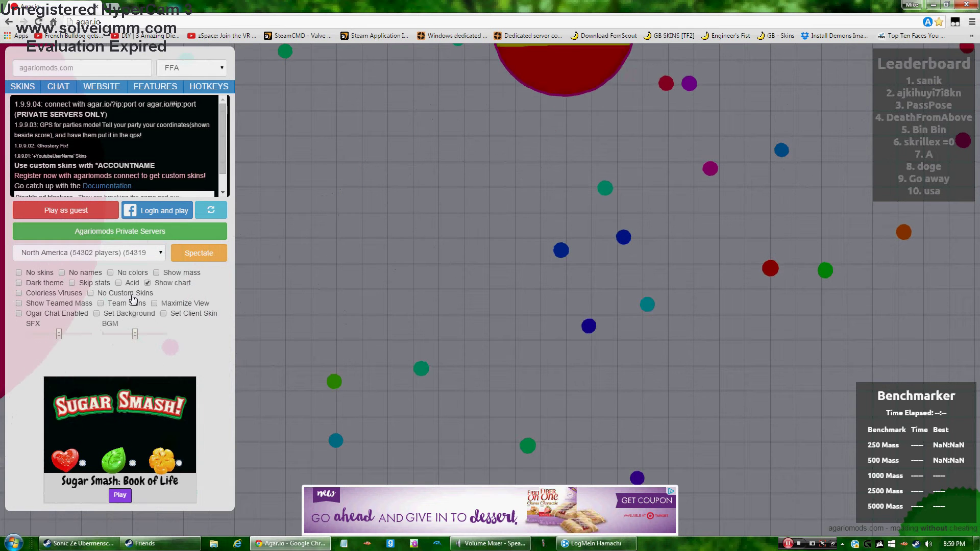
pyautogui.click(127, 286)
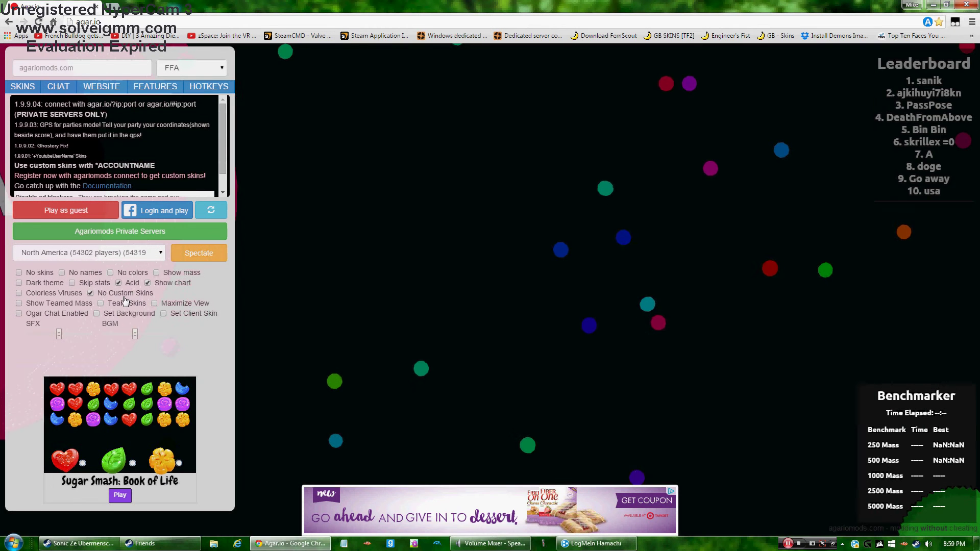
pyautogui.click(125, 295)
pyautogui.click(130, 283)
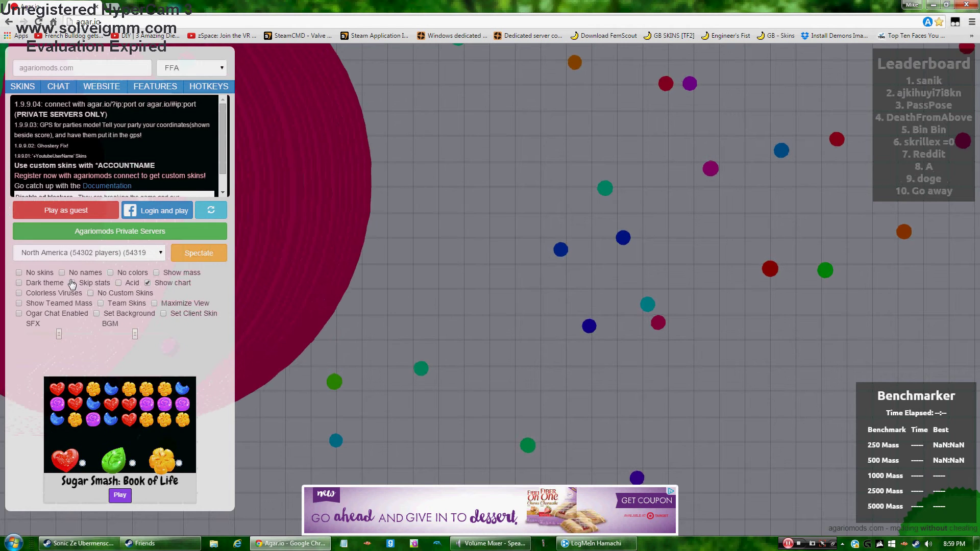
pyautogui.click(19, 284)
pyautogui.click(18, 284)
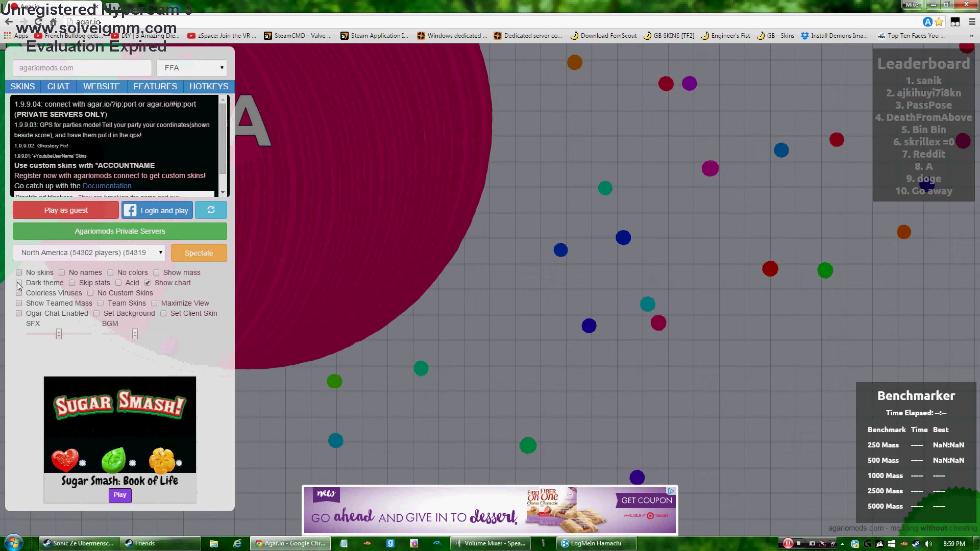
pyautogui.click(19, 285)
# Re-enable No Custom Skins, turn on Colorless Viruses and Show Teamed Mass, leaving Team Skins off
pyautogui.moveTo(118, 293); pyautogui.dragTo(119, 283)
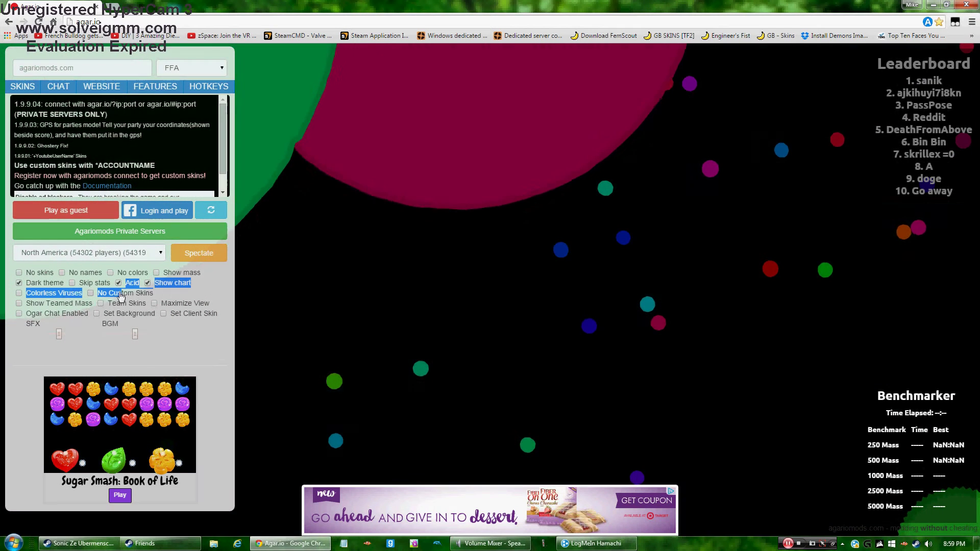
pyautogui.click(121, 295)
pyautogui.click(60, 294)
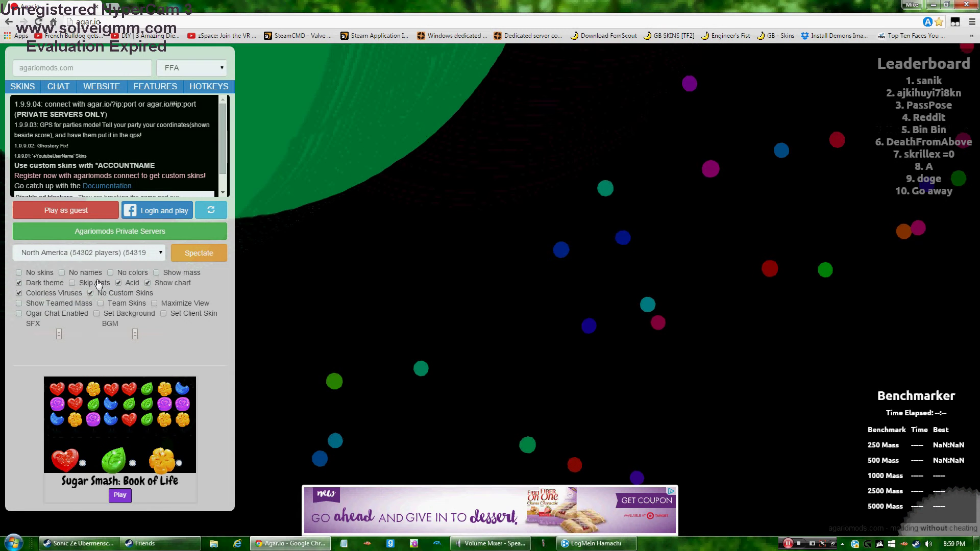
pyautogui.click(74, 304)
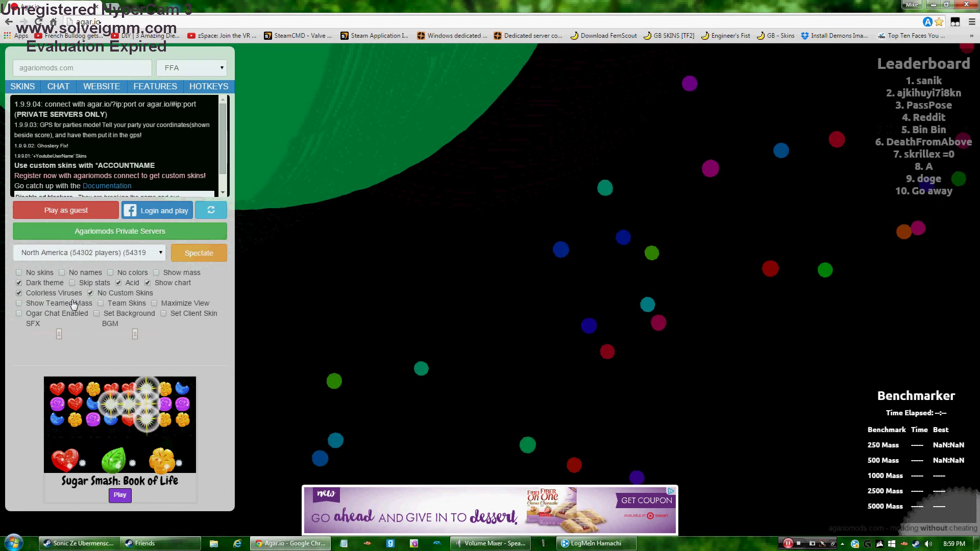
pyautogui.click(115, 308)
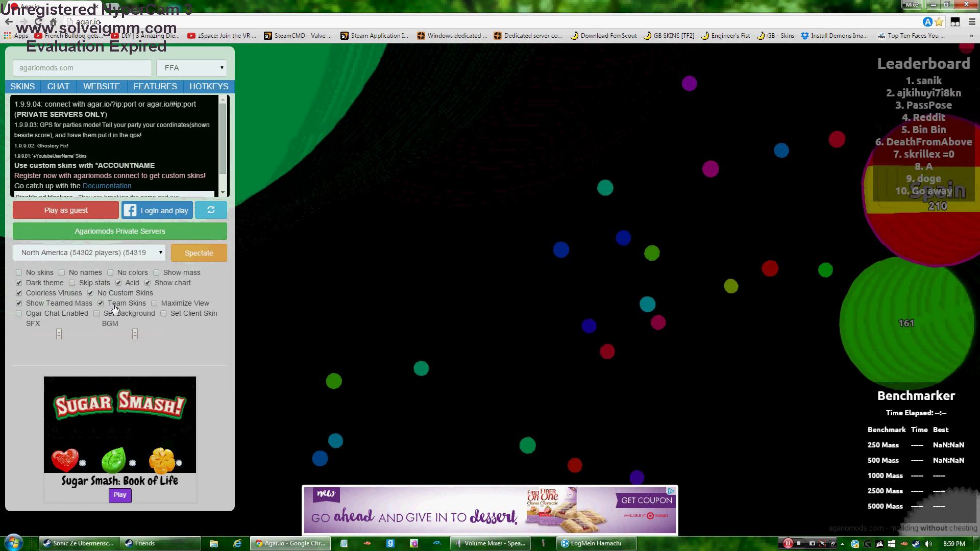
pyautogui.tripleClick(117, 305)
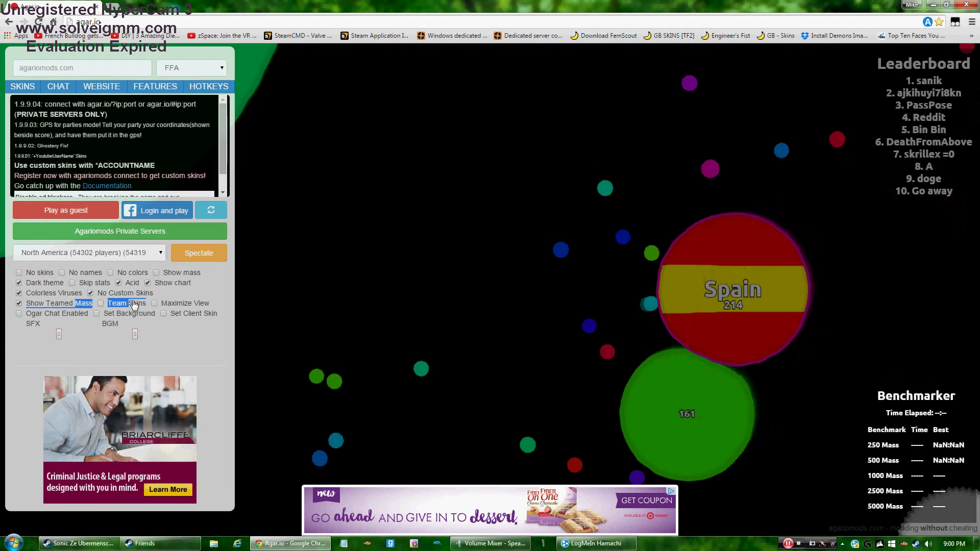
pyautogui.click(183, 297)
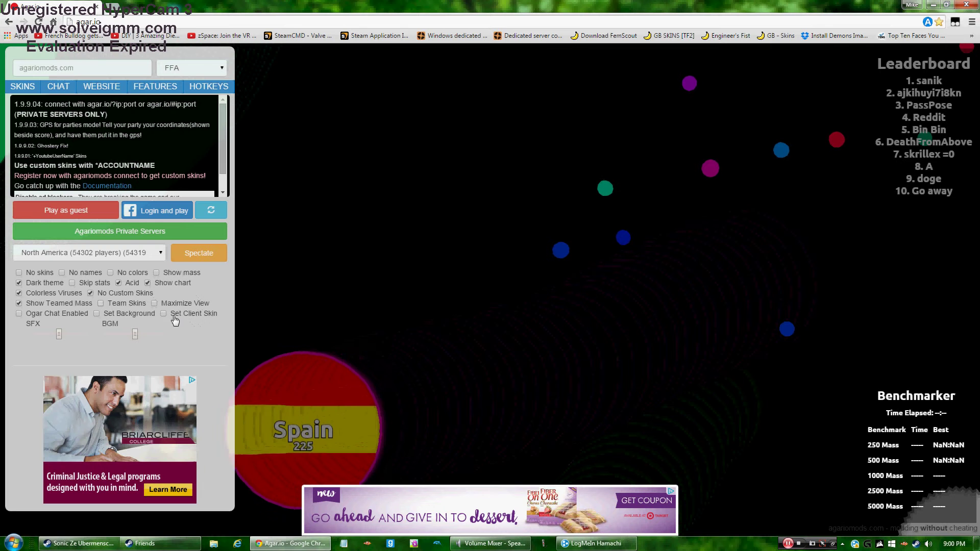
# Cancel the client skin prompt, enable Ogar Chat, and play a guest round until death
pyautogui.click(175, 319)
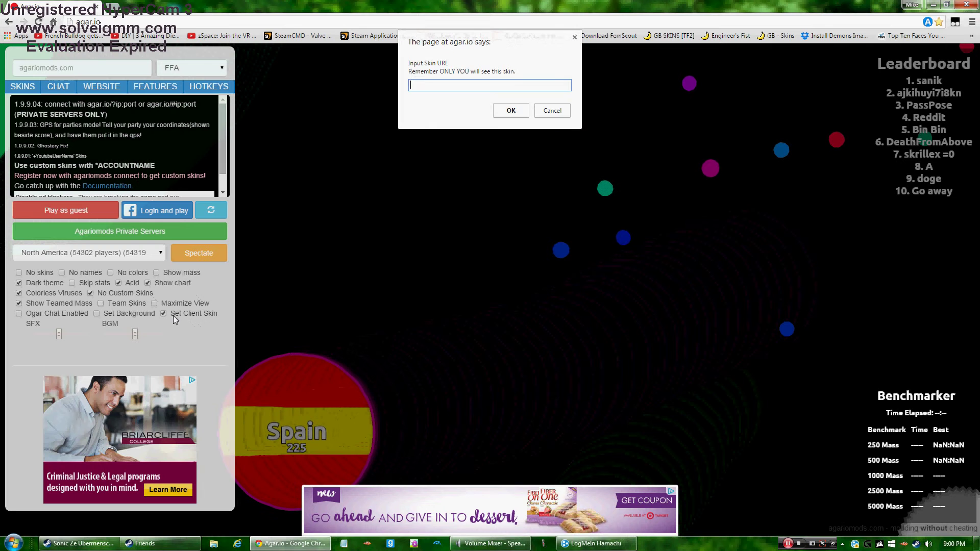
pyautogui.click(552, 111)
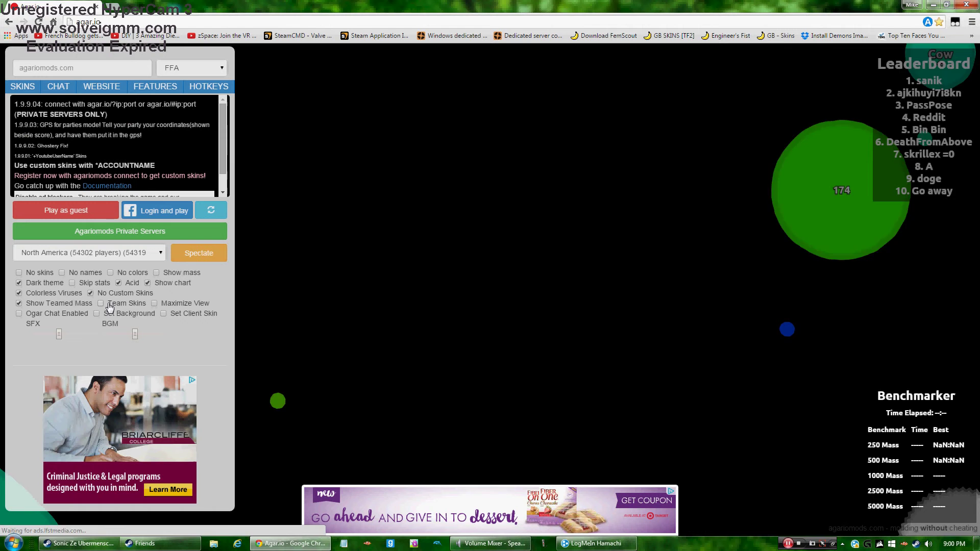
pyautogui.click(75, 314)
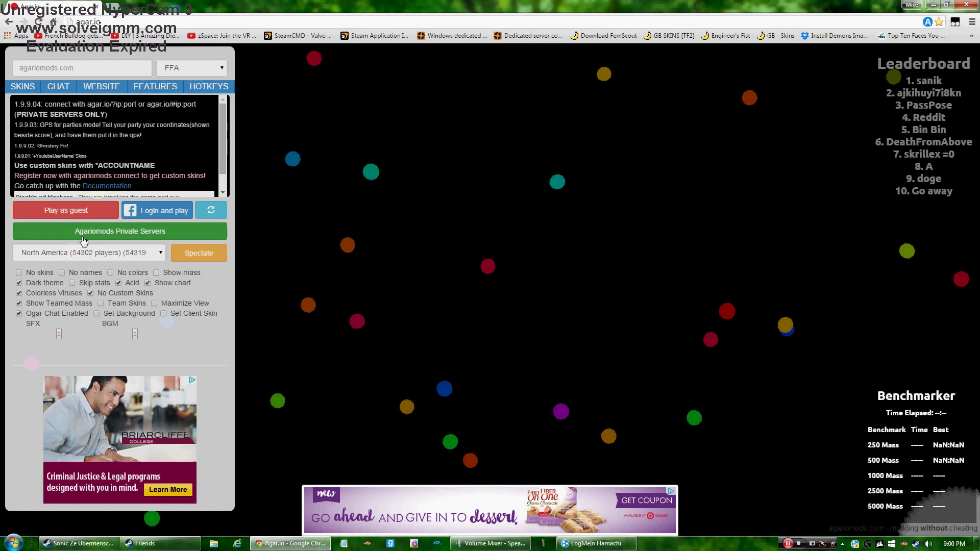
pyautogui.click(81, 213)
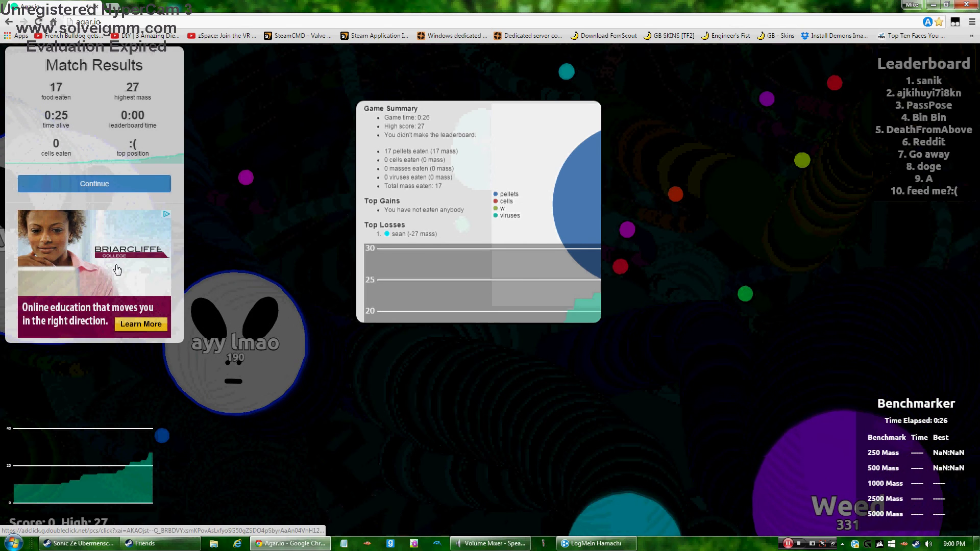
# Return to the menu, turn Acid off and start a new guest round
pyautogui.click(94, 183)
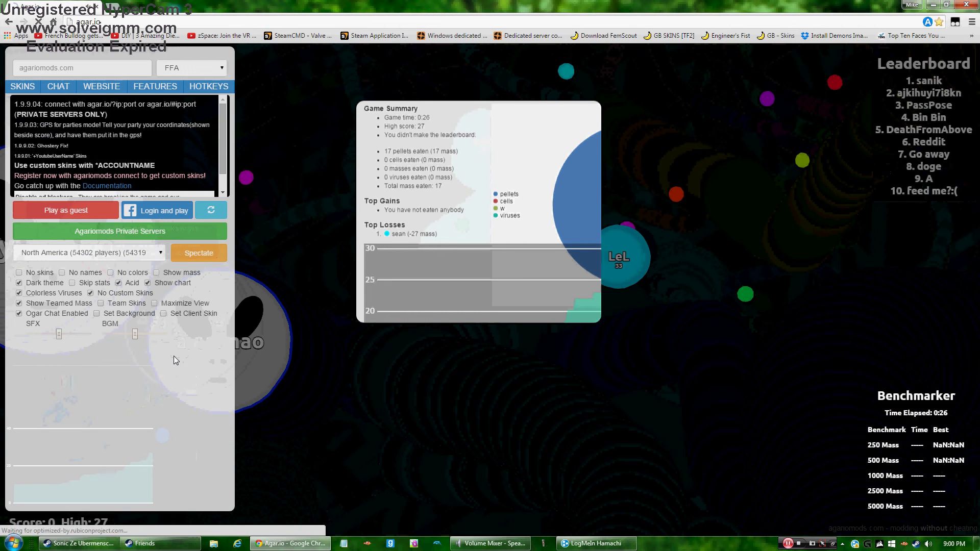
pyautogui.click(119, 284)
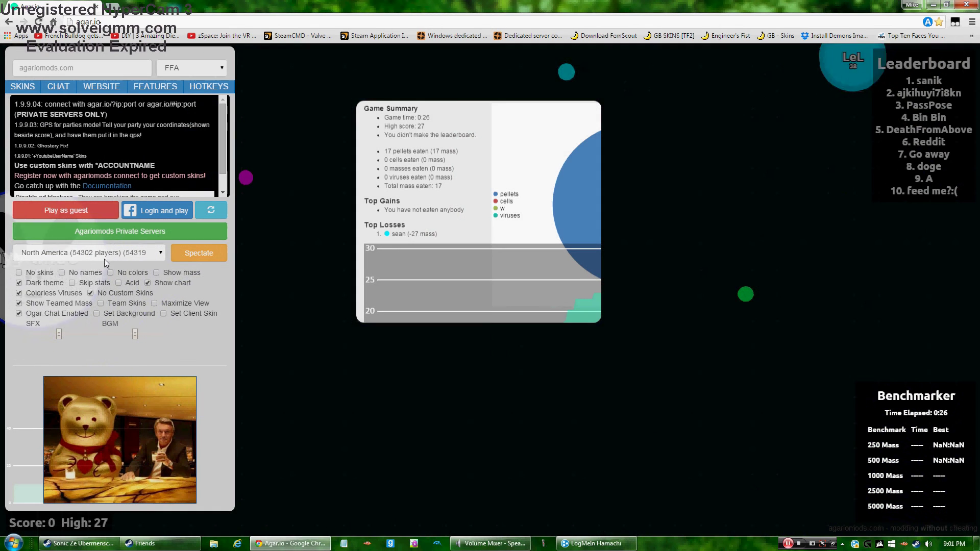
pyautogui.click(77, 210)
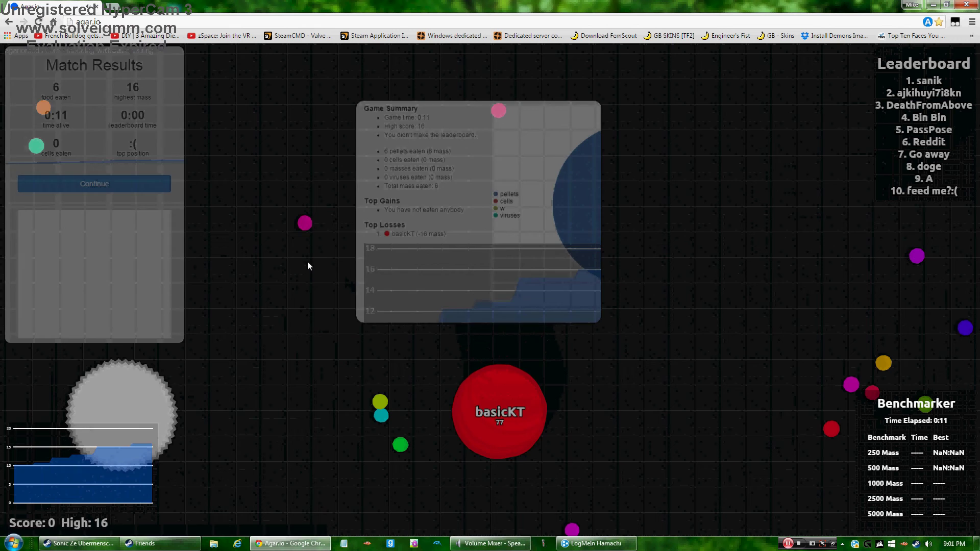
# After the 0:11 round, turn Acid back on and bring up the client skin prompt
pyautogui.click(95, 183)
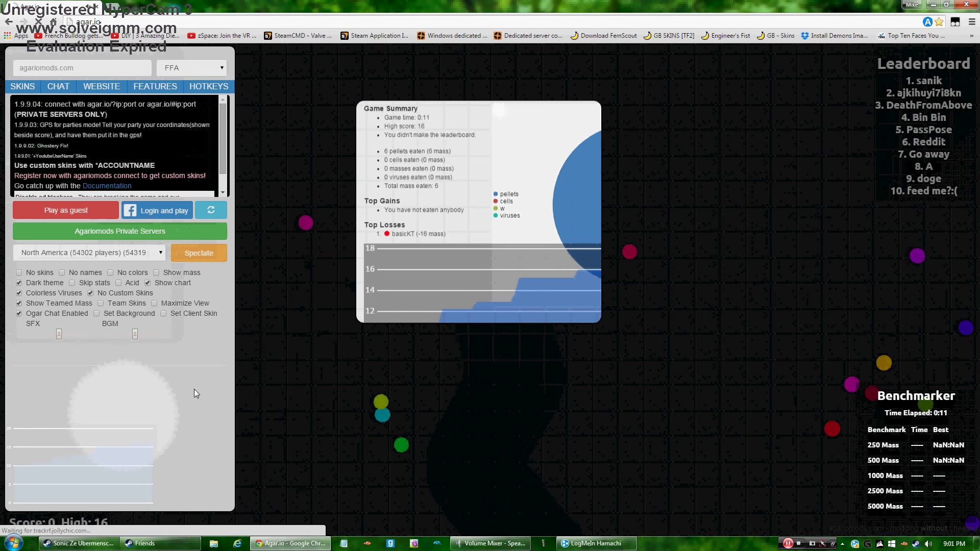
pyautogui.click(127, 286)
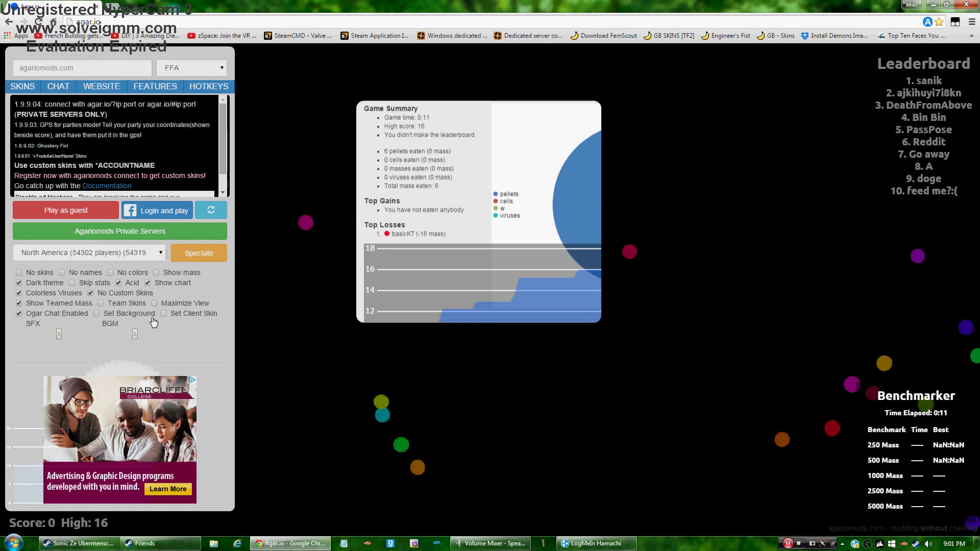
pyautogui.click(186, 316)
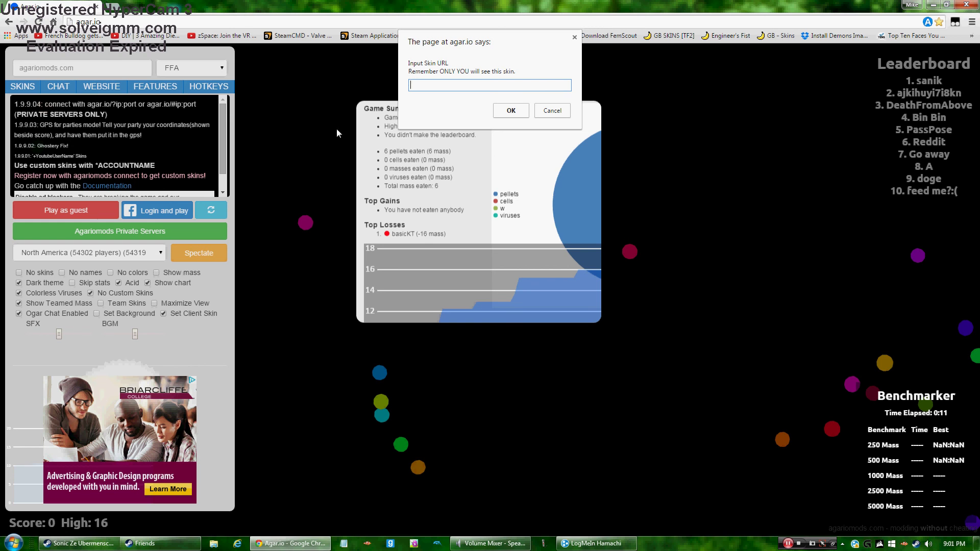
# Cancel the Input Skin URL dialog without entering a URL, then bring up the screen recorder
pyautogui.click(543, 112)
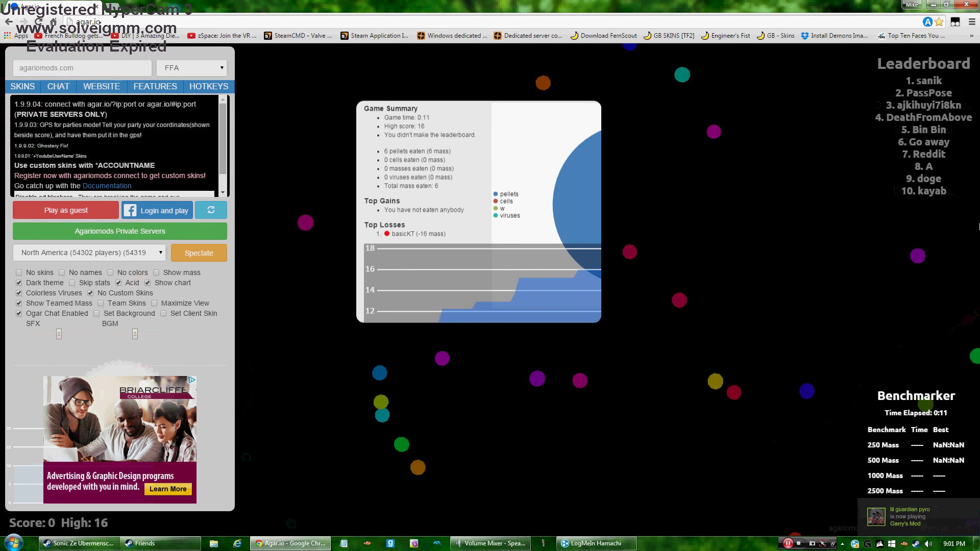
pyautogui.click(832, 543)
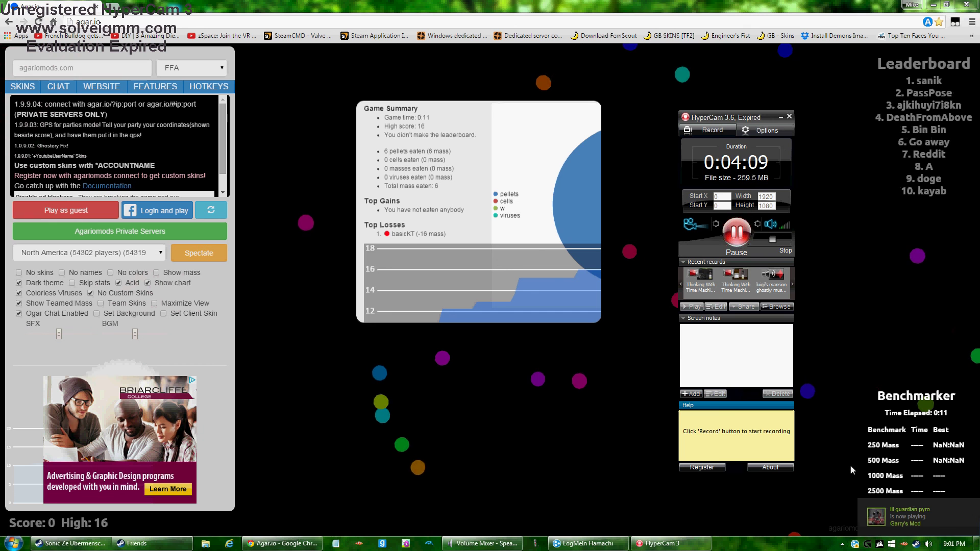